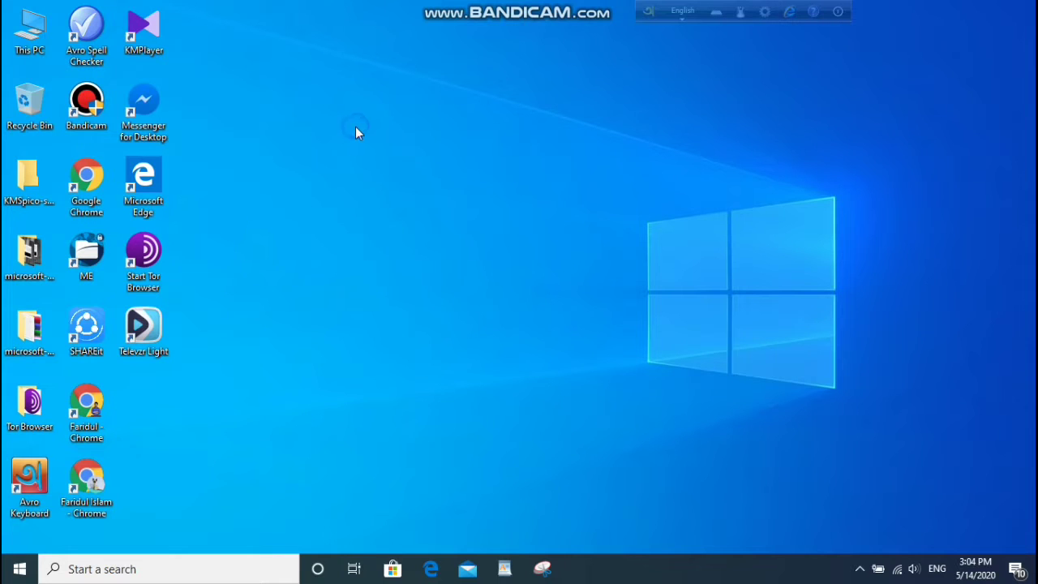
Refresh the desktop, then scroll the Start menu's app list down to the M entries.
{"action": "right_click", "coordinate": [355, 130]}
{"action": "left_click", "coordinate": [389, 171]}
{"action": "left_click", "coordinate": [20, 573]}
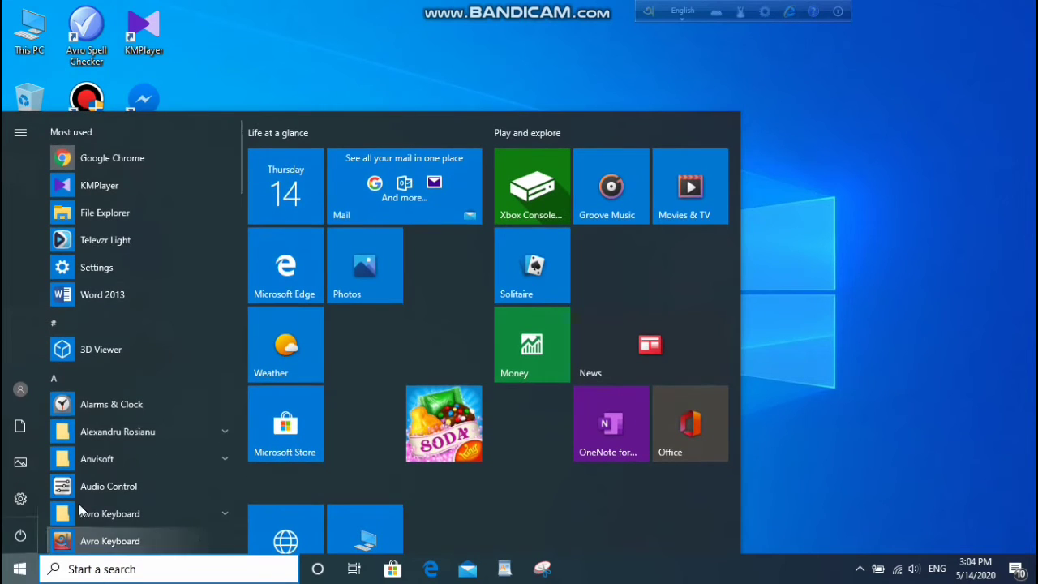
{"action": "scroll", "coordinate": [142, 381], "scroll_direction": "down", "scroll_amount": 1}
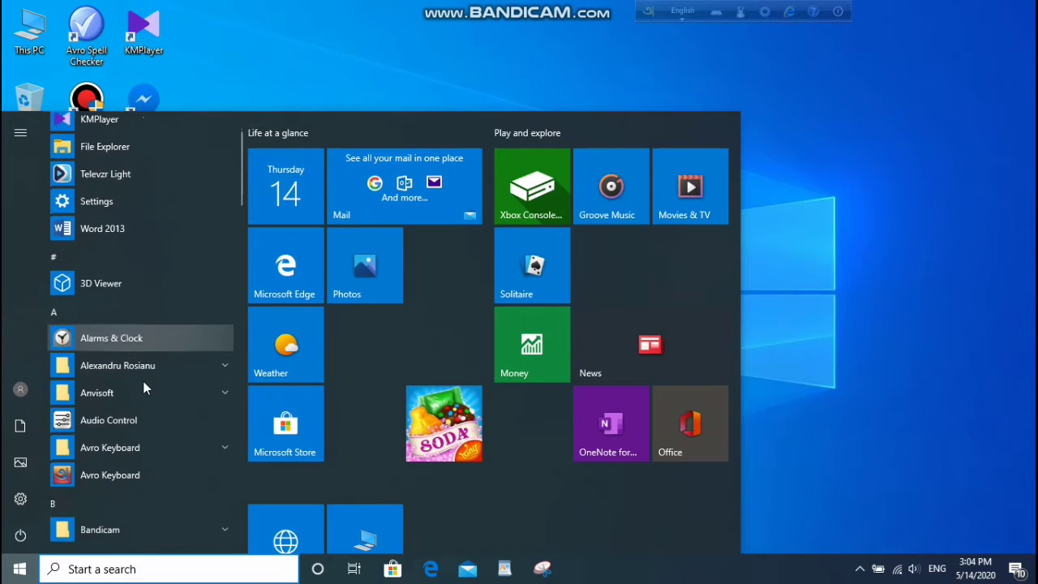
{"action": "scroll", "coordinate": [143, 381], "scroll_direction": "down", "scroll_amount": 1}
{"action": "scroll", "coordinate": [143, 381], "scroll_direction": "down", "scroll_amount": 2}
{"action": "scroll", "coordinate": [143, 381], "scroll_direction": "down", "scroll_amount": 1}
{"action": "scroll", "coordinate": [142, 381], "scroll_direction": "down", "scroll_amount": 1}
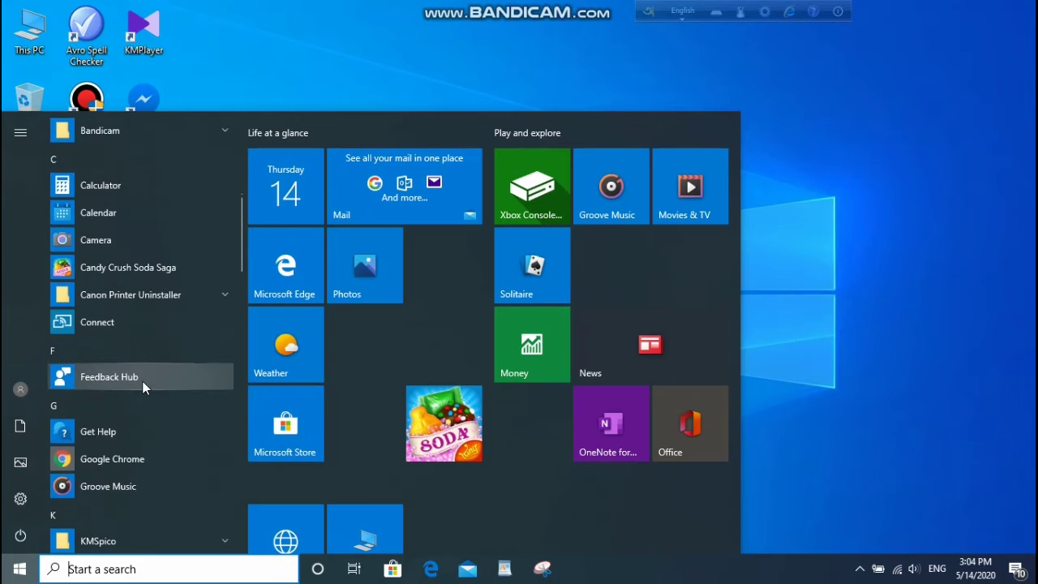
{"action": "scroll", "coordinate": [142, 380], "scroll_direction": "down", "scroll_amount": 1}
{"action": "scroll", "coordinate": [141, 381], "scroll_direction": "down", "scroll_amount": 1}
{"action": "scroll", "coordinate": [142, 381], "scroll_direction": "down", "scroll_amount": 2}
{"action": "scroll", "coordinate": [141, 381], "scroll_direction": "down", "scroll_amount": 1}
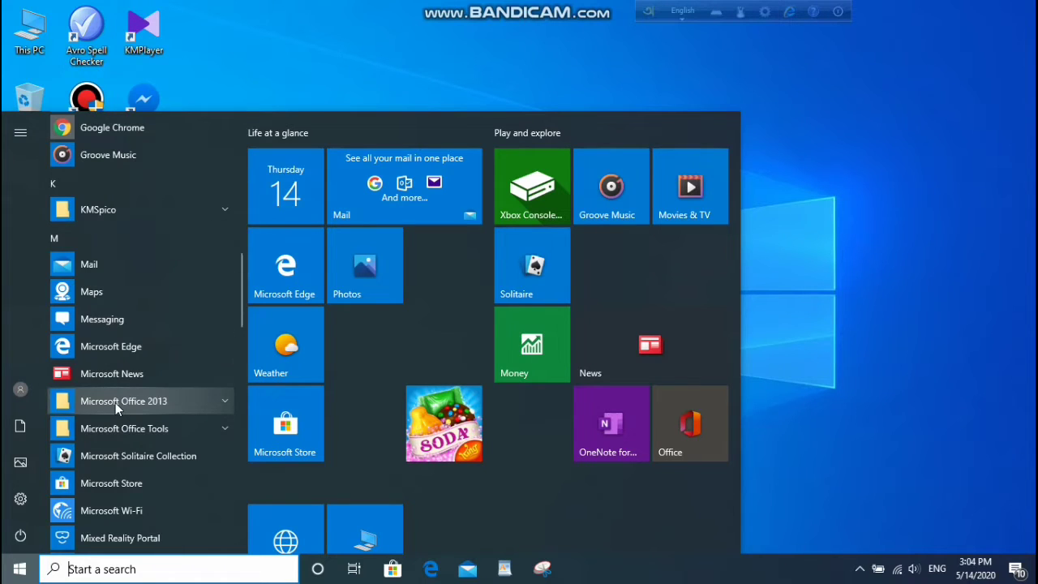
Expand the Microsoft Office 2013 folder and launch Word 2013 from it.
{"action": "left_click", "coordinate": [200, 400]}
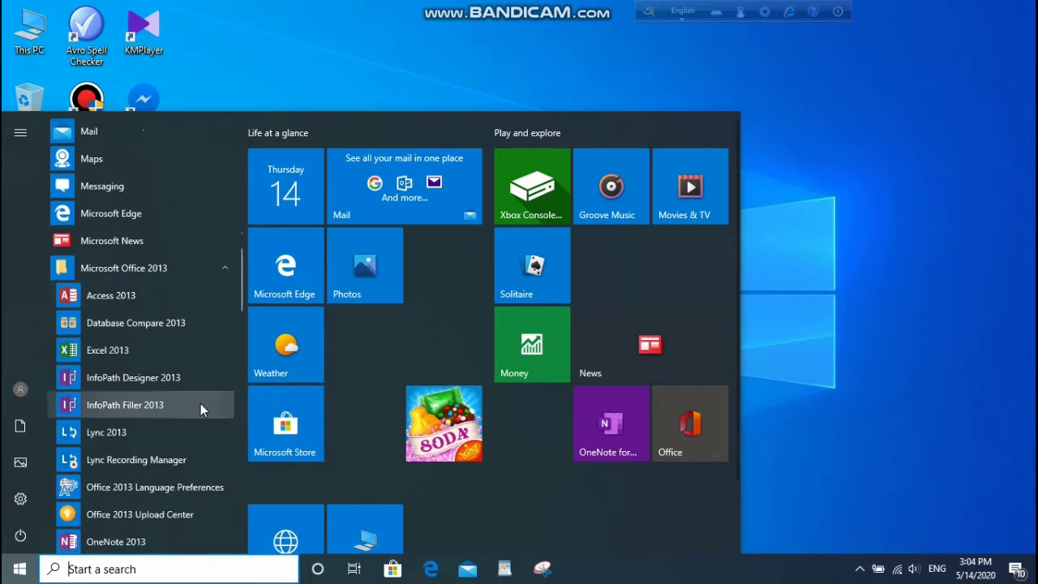
{"action": "scroll", "coordinate": [187, 414], "scroll_direction": "down", "scroll_amount": 3}
{"action": "scroll", "coordinate": [130, 446], "scroll_direction": "down", "scroll_amount": 1}
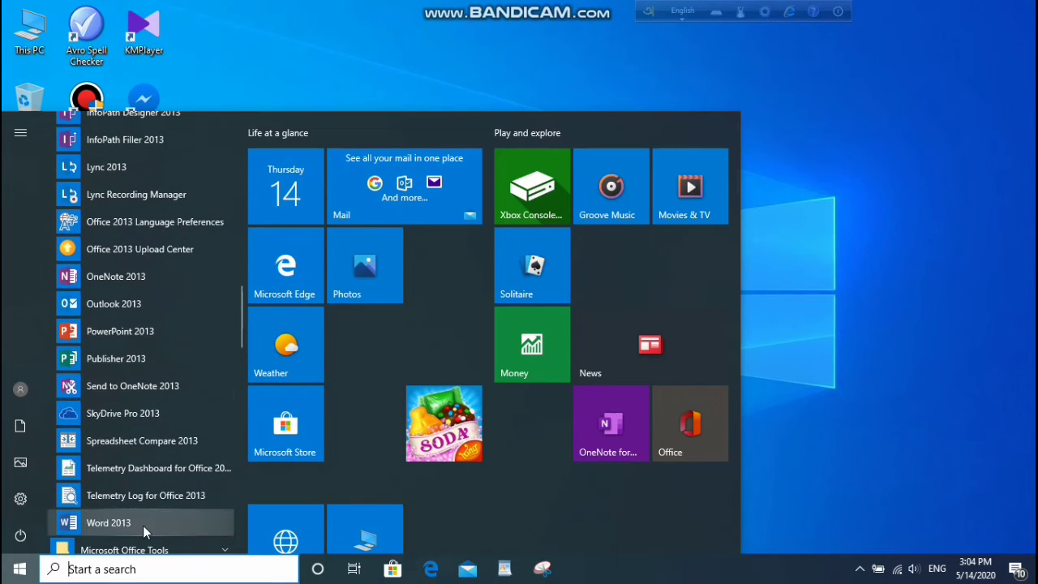
{"action": "scroll", "coordinate": [154, 446], "scroll_direction": "up", "scroll_amount": 2}
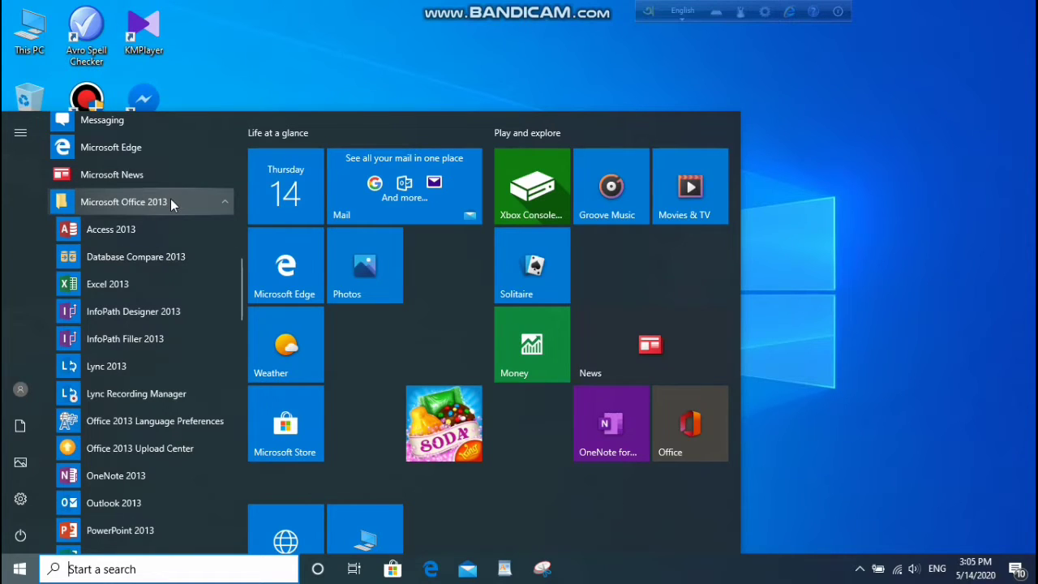
{"action": "scroll", "coordinate": [146, 521], "scroll_direction": "down", "scroll_amount": 1}
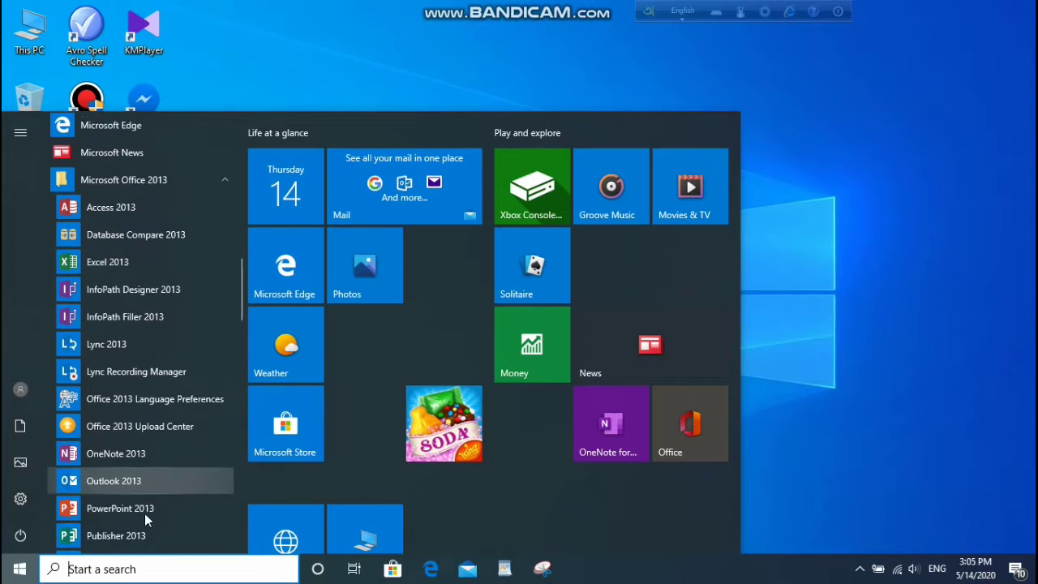
{"action": "scroll", "coordinate": [144, 514], "scroll_direction": "down", "scroll_amount": 2}
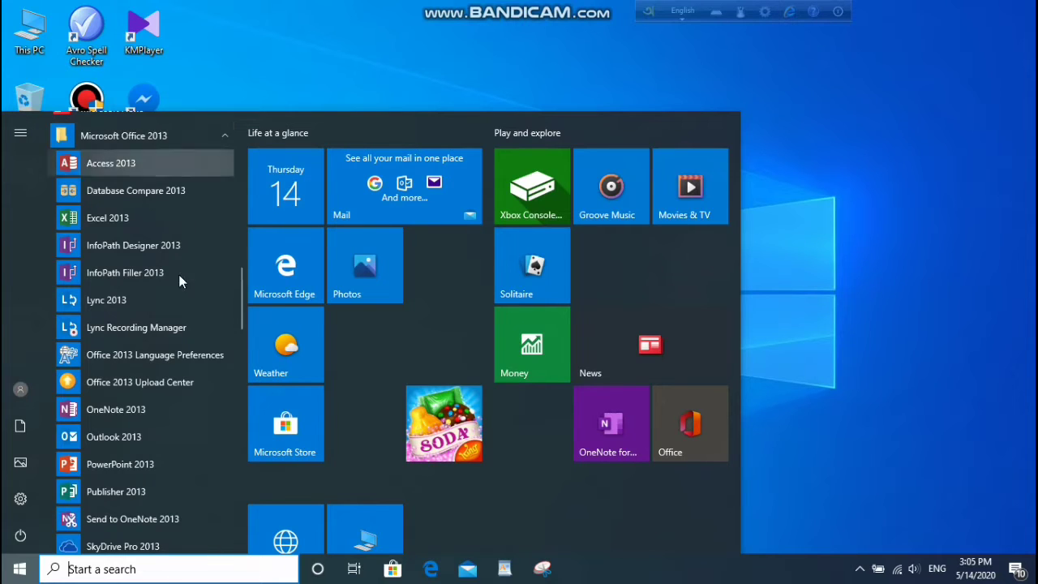
{"action": "scroll", "coordinate": [174, 430], "scroll_direction": "down", "scroll_amount": 2}
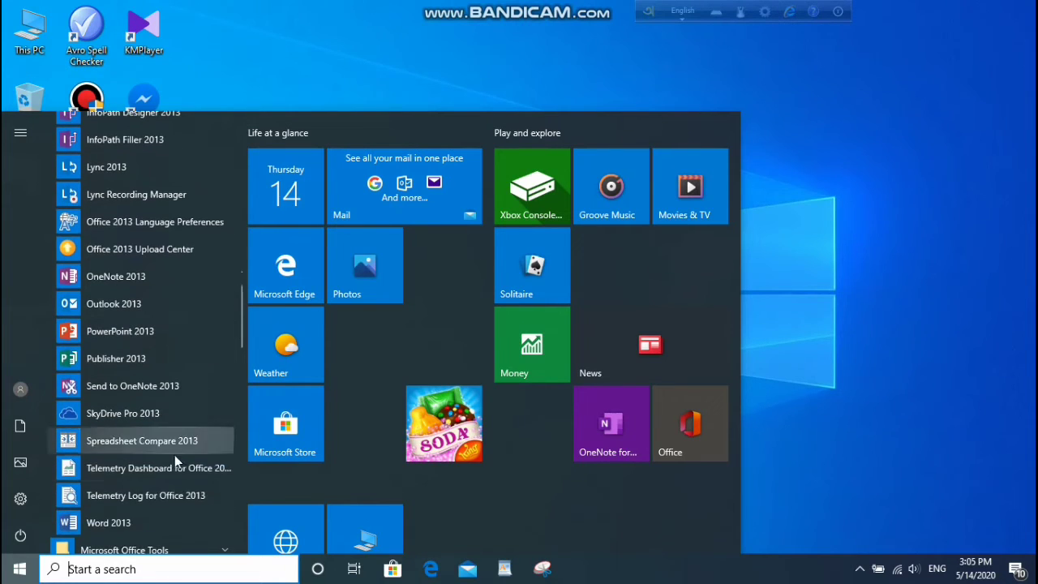
{"action": "left_click", "coordinate": [139, 523]}
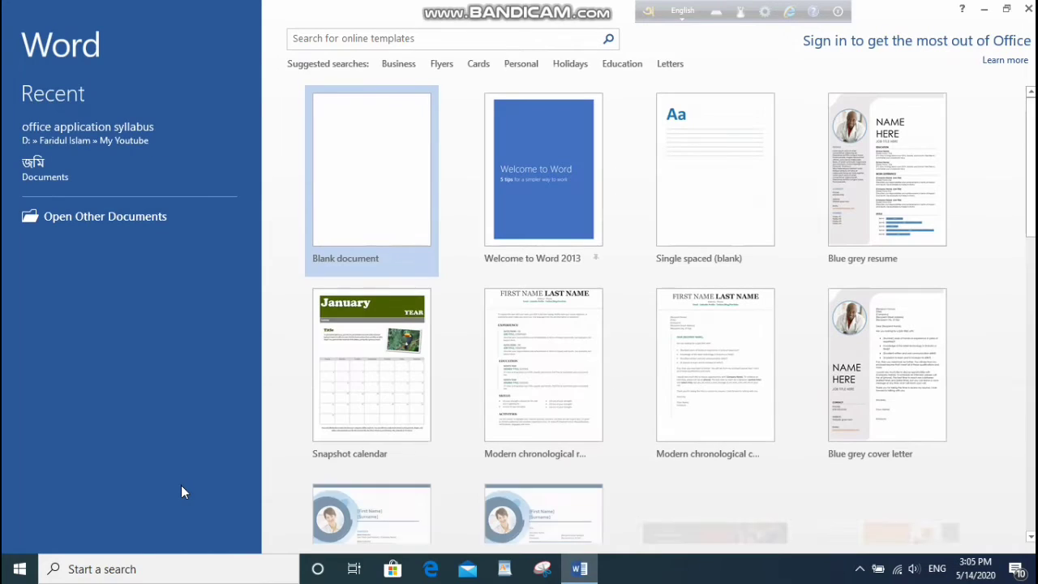
Create a new Blank document from the Word 2013 start screen.
{"action": "left_click", "coordinate": [353, 207]}
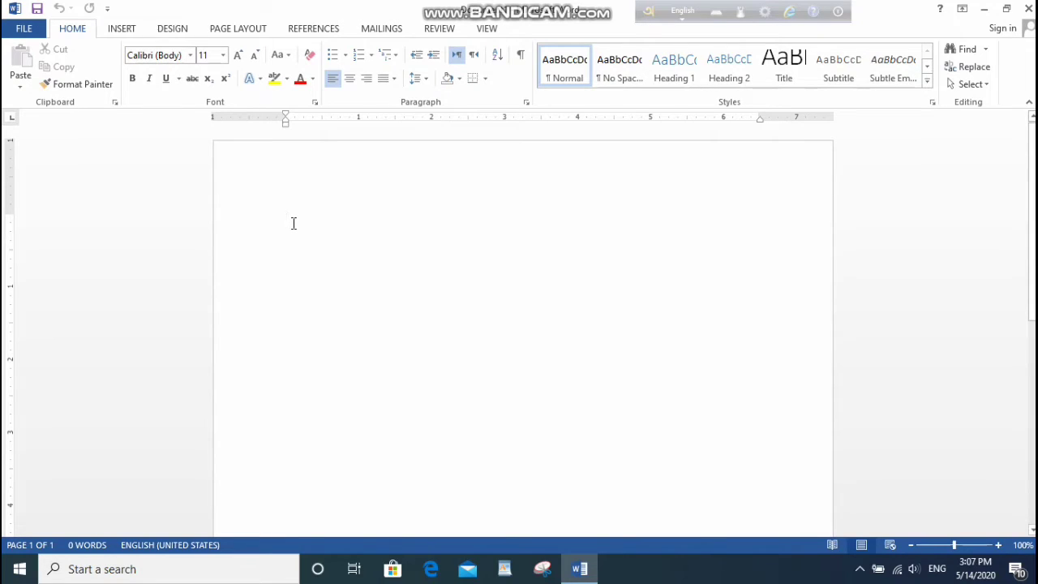
{"action": "type", "text": "amr"}
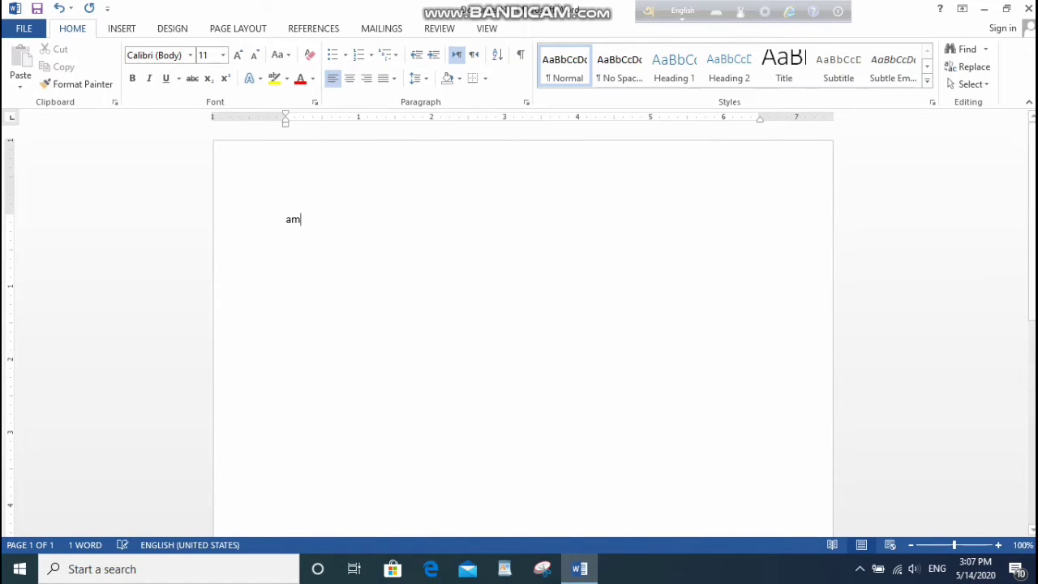
{"action": "key", "text": "BackSpace"}
{"action": "key", "text": "BackSpace"}
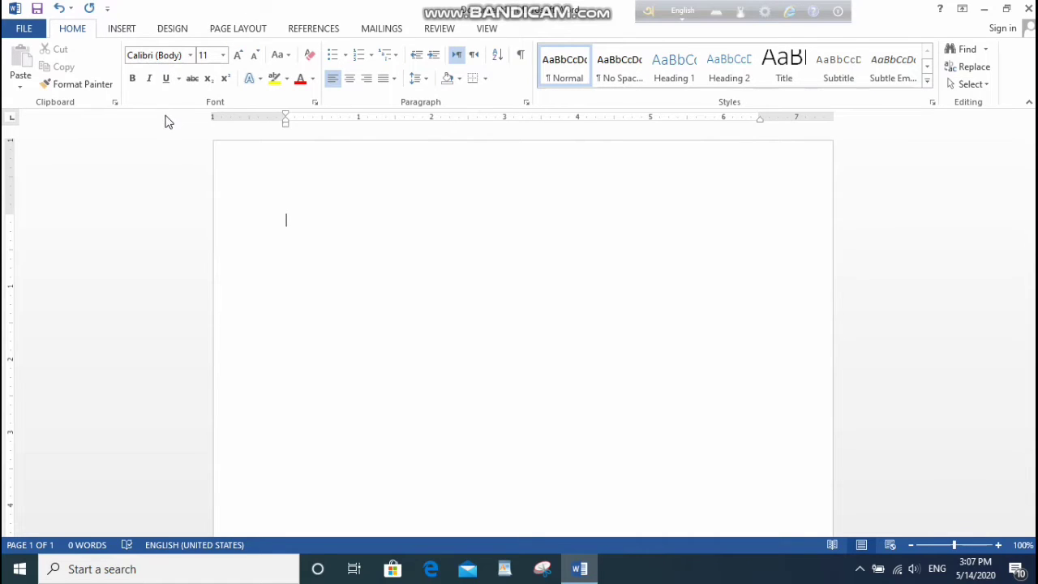
{"action": "left_click", "coordinate": [108, 9]}
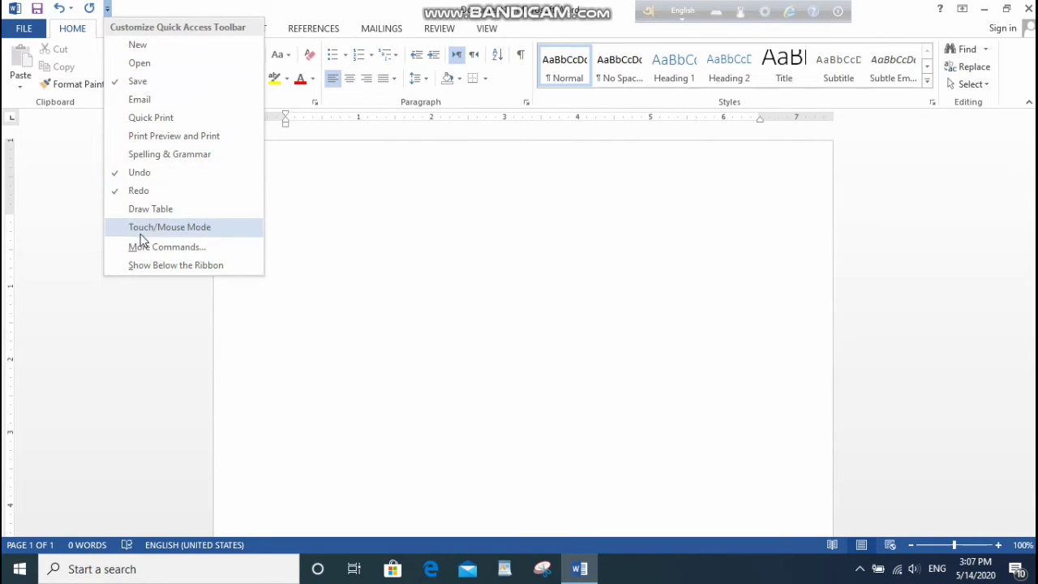
{"action": "left_click", "coordinate": [75, 211]}
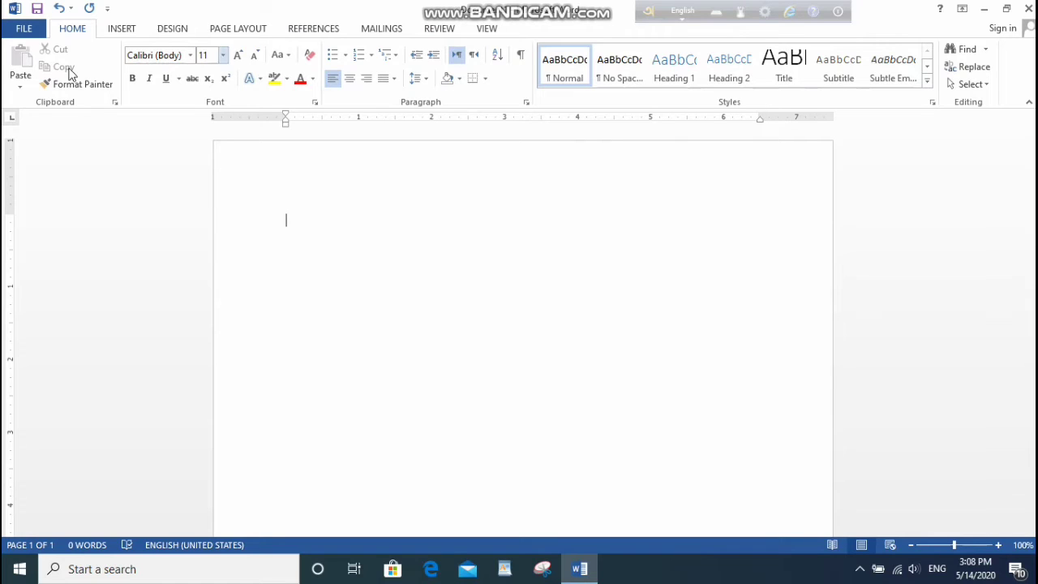
Browse the Insert, Design, Page Layout, Mailings, Review, View and References ribbon tabs.
{"action": "left_click", "coordinate": [129, 29]}
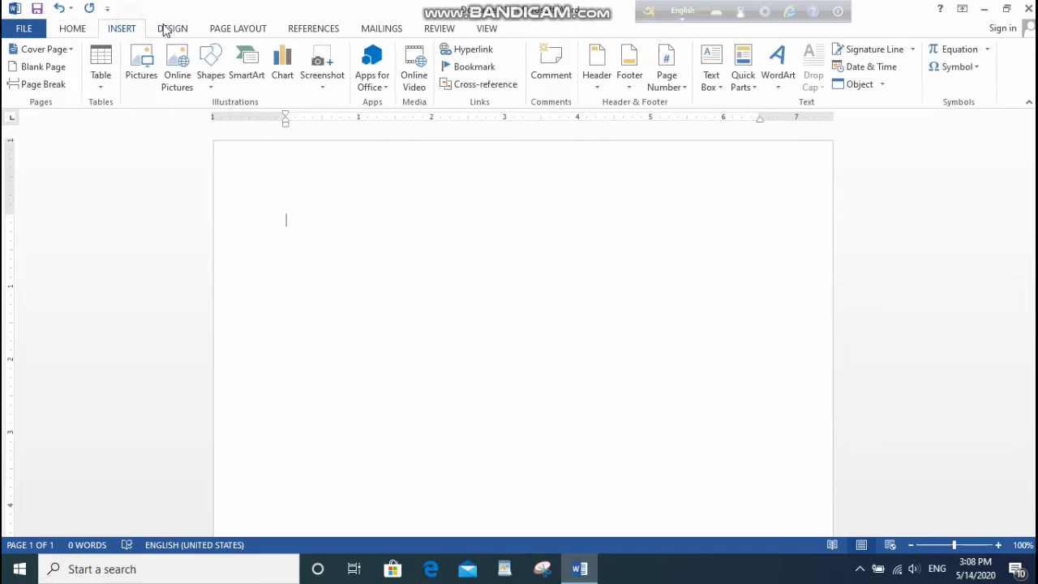
{"action": "left_click", "coordinate": [170, 29]}
{"action": "left_click", "coordinate": [321, 29]}
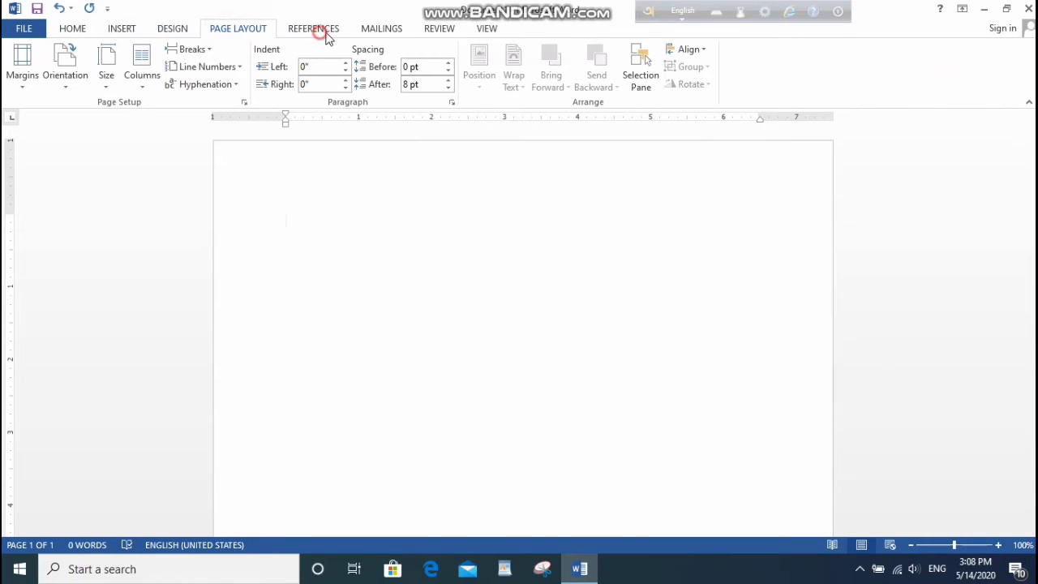
{"action": "left_click", "coordinate": [383, 31]}
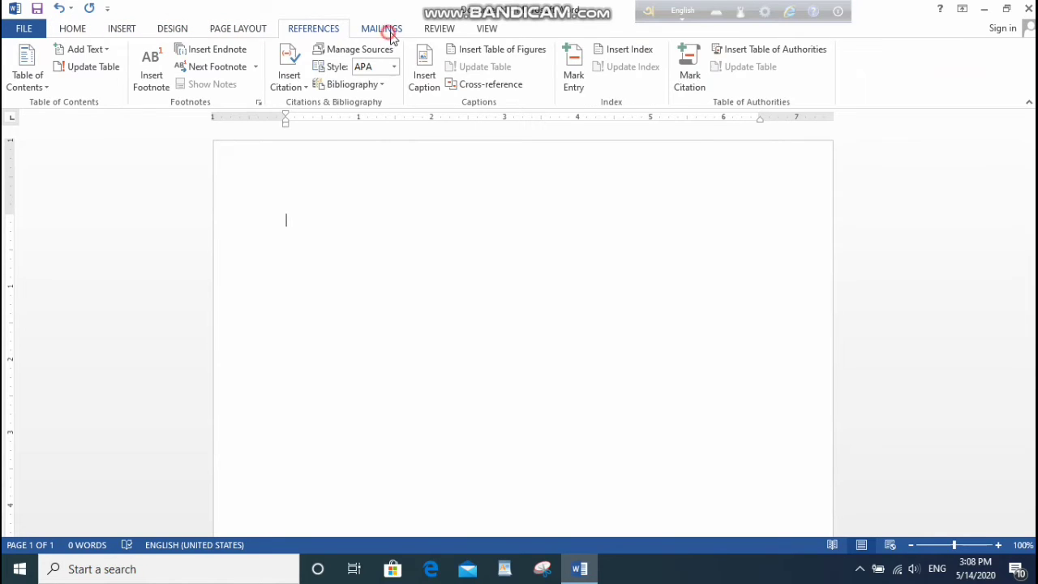
{"action": "left_click", "coordinate": [441, 29]}
{"action": "left_click", "coordinate": [487, 29]}
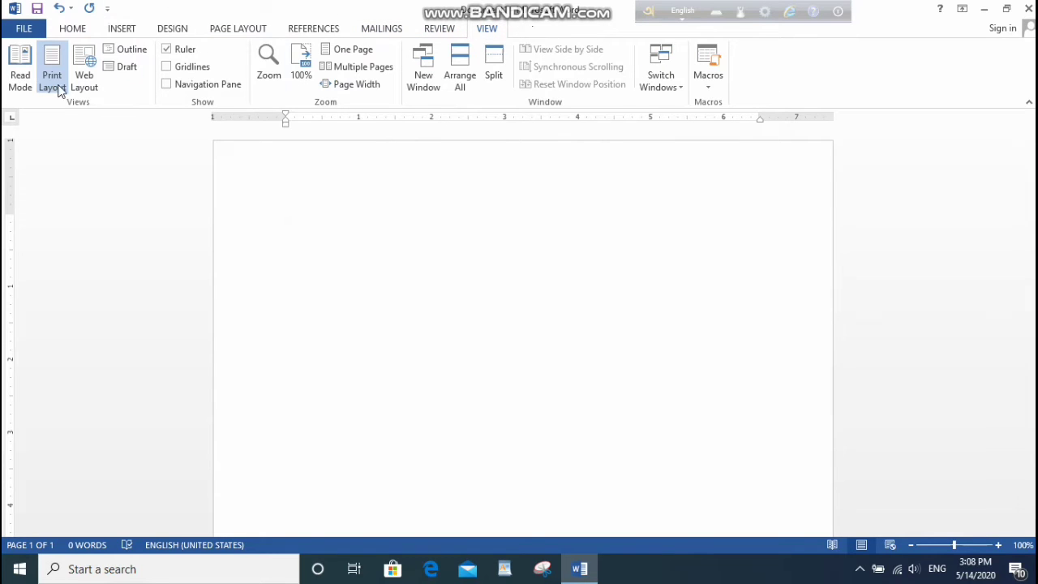
{"action": "left_click", "coordinate": [64, 35]}
{"action": "left_click", "coordinate": [126, 34]}
{"action": "left_click", "coordinate": [160, 35]}
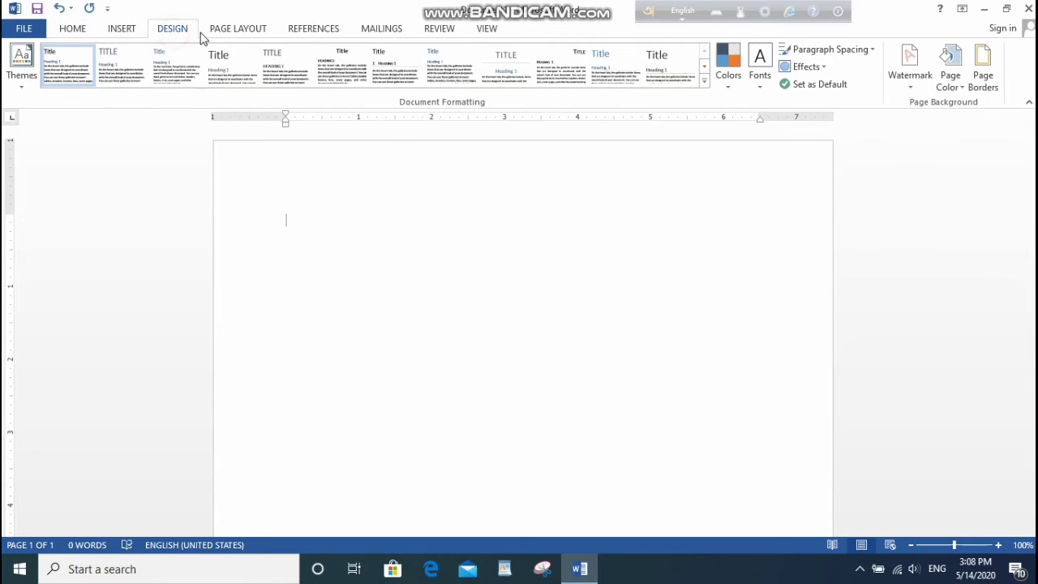
{"action": "left_click", "coordinate": [228, 31]}
{"action": "left_click", "coordinate": [307, 30]}
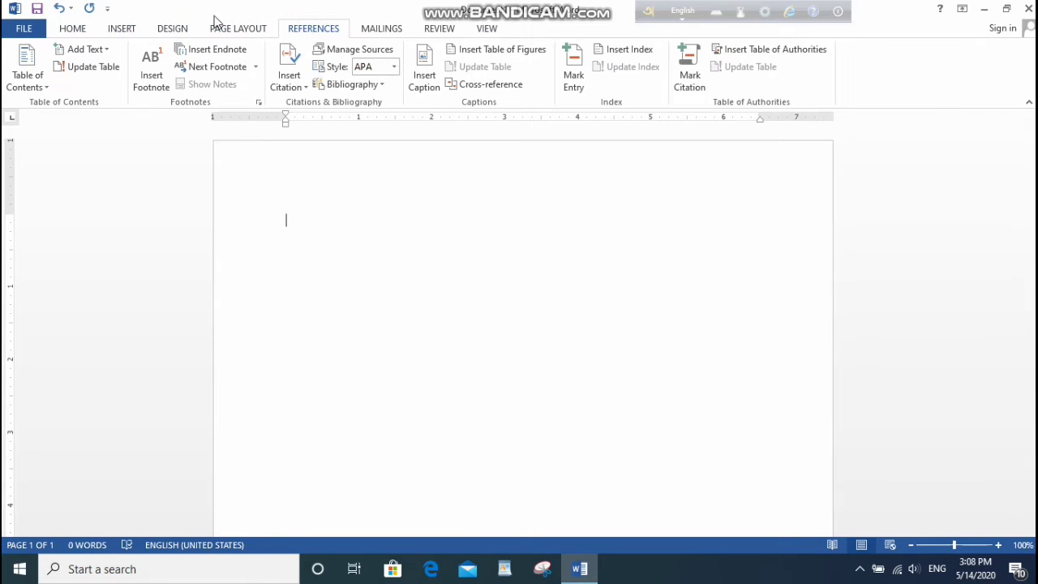
With the Insert tab showing, collapse the ribbon down to its tab names.
{"action": "left_click", "coordinate": [72, 32]}
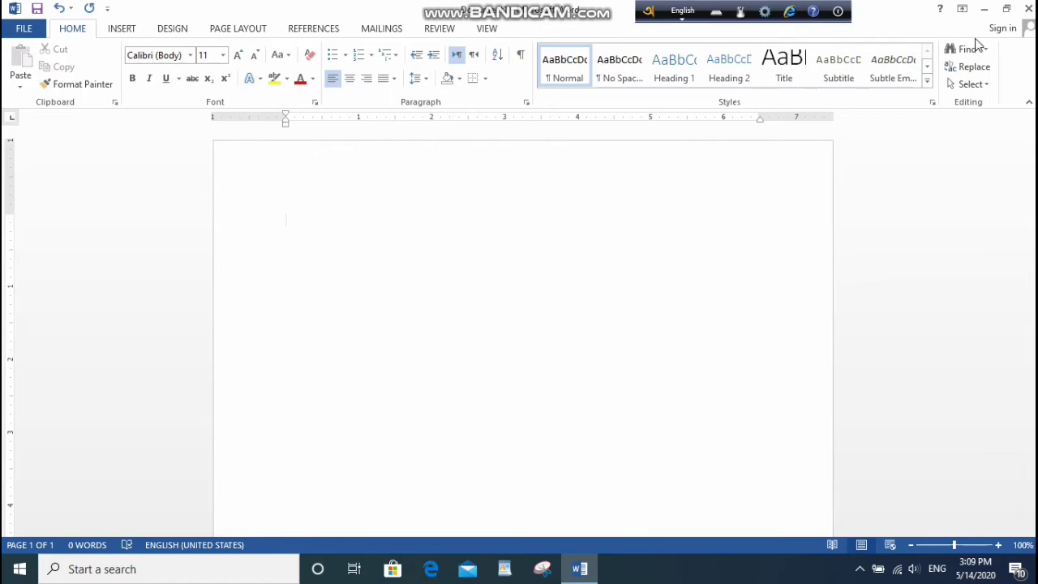
{"action": "left_click", "coordinate": [122, 31]}
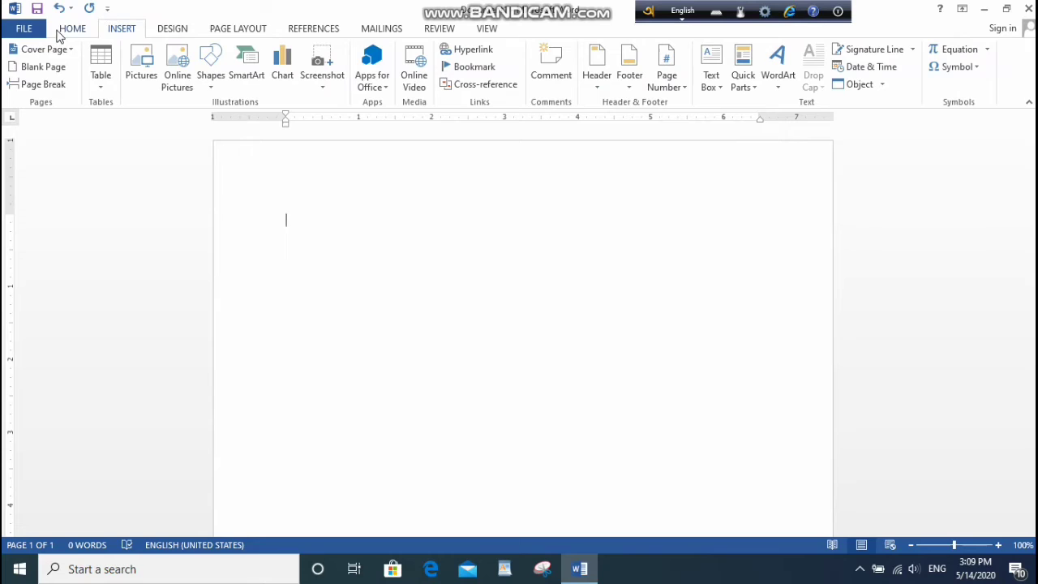
{"action": "left_click", "coordinate": [59, 29]}
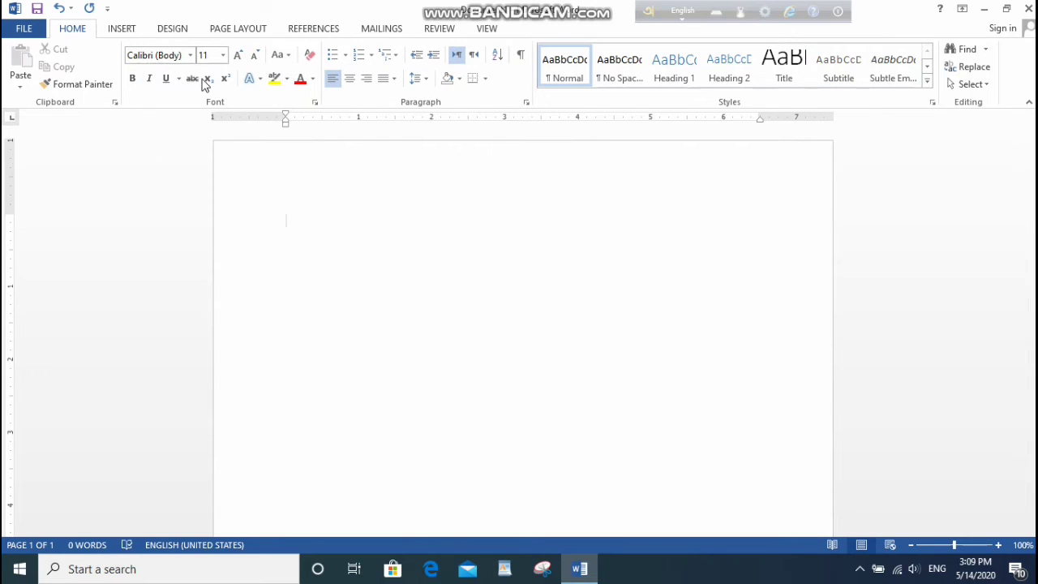
{"action": "left_click", "coordinate": [121, 28]}
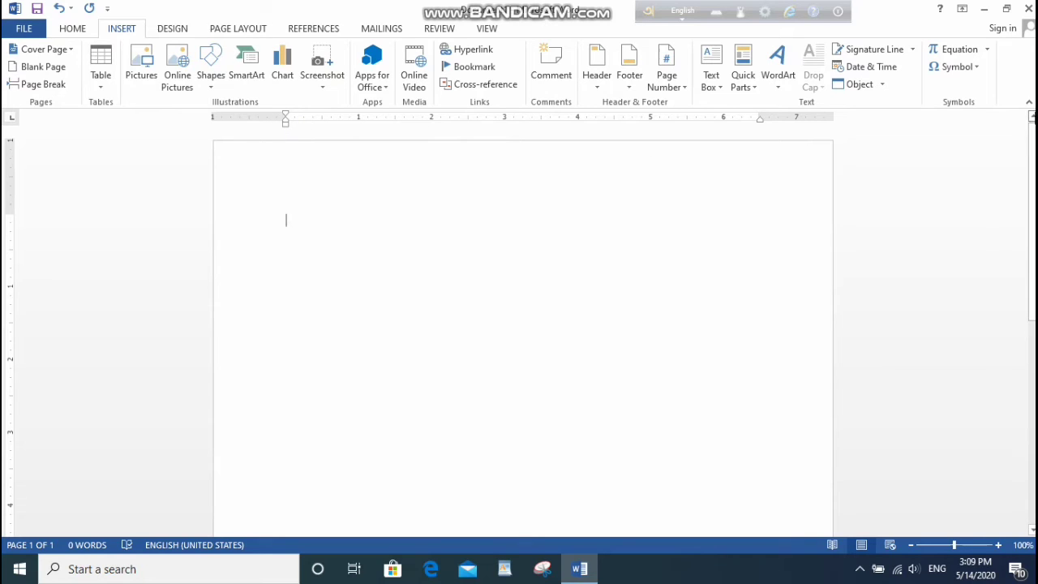
{"action": "left_click", "coordinate": [1033, 114]}
{"action": "left_click", "coordinate": [1029, 103]}
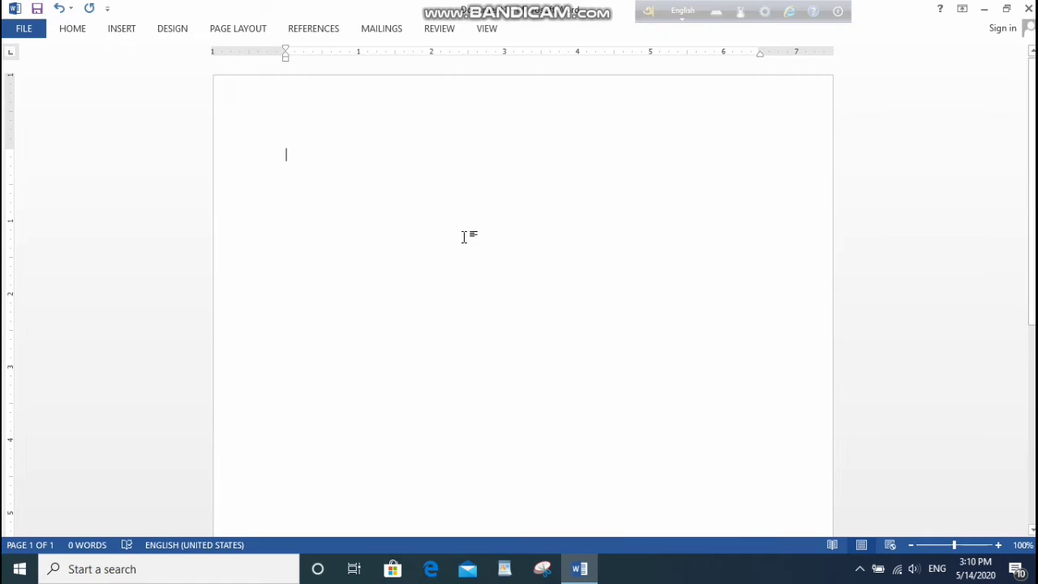
Type the lines 'Kkhjiigig' and 'Uf48tufg89gugn89u', then pin the ribbon open with Ctrl+F1.
{"action": "type", "text": "kkhjiigig"}
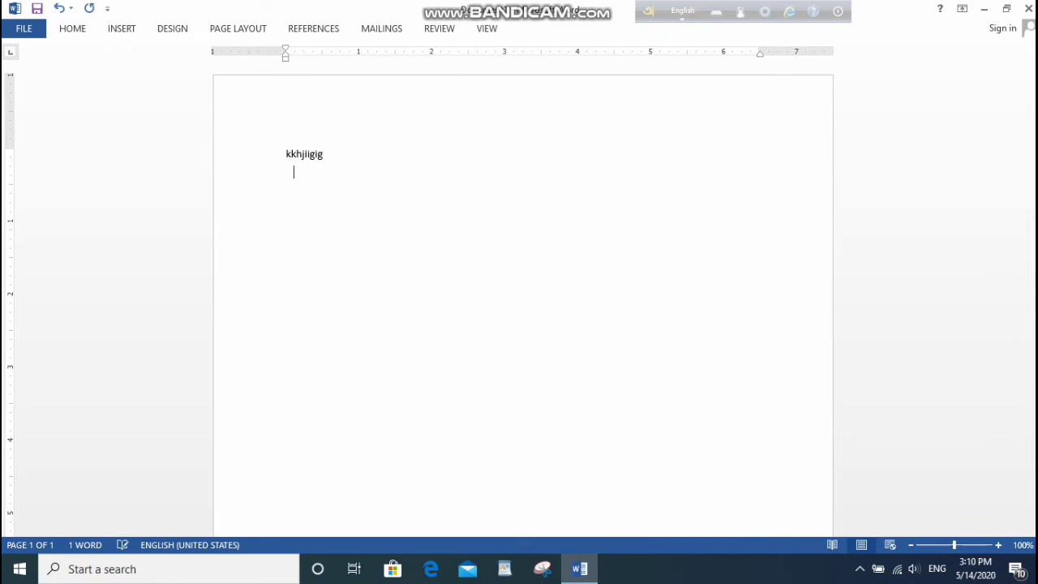
{"action": "type", "text": "Uf48tufg89gugn89u"}
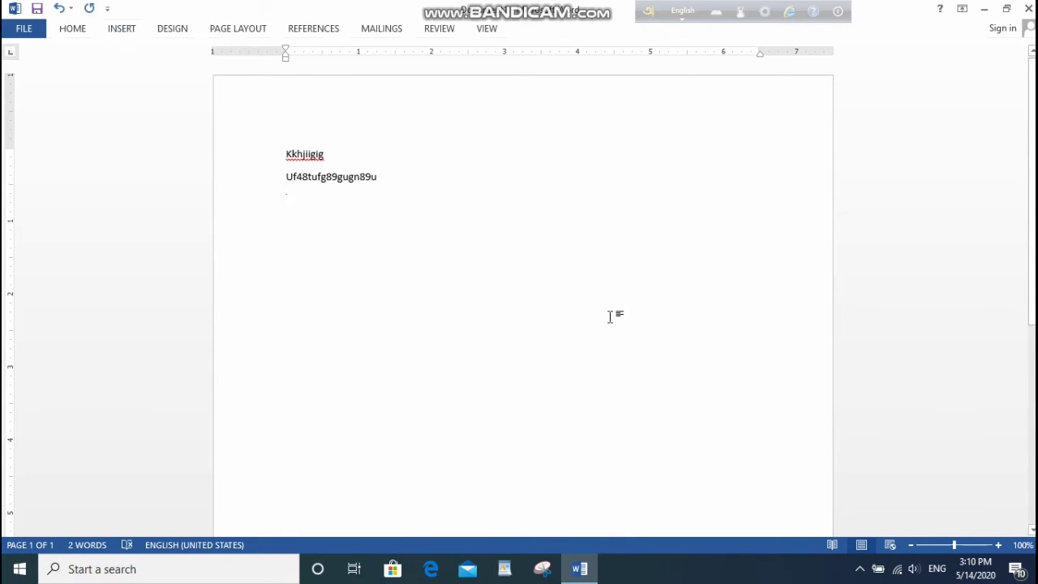
{"action": "key", "text": "ctrl+F1"}
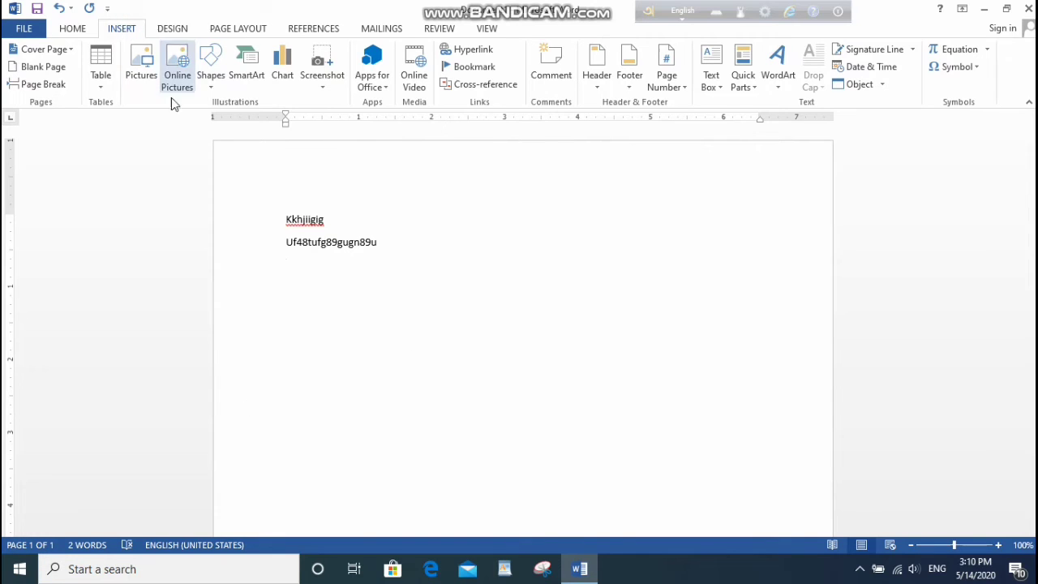
Insert a blank page after the text and return to the top of page 1.
{"action": "left_click", "coordinate": [47, 70]}
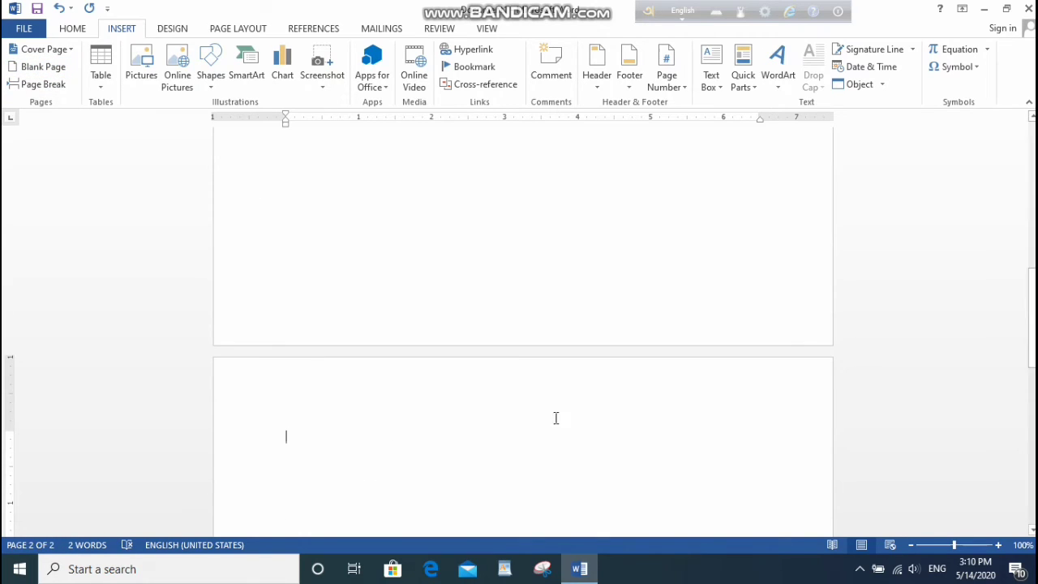
{"action": "left_click", "coordinate": [313, 442]}
{"action": "left_click", "coordinate": [366, 240]}
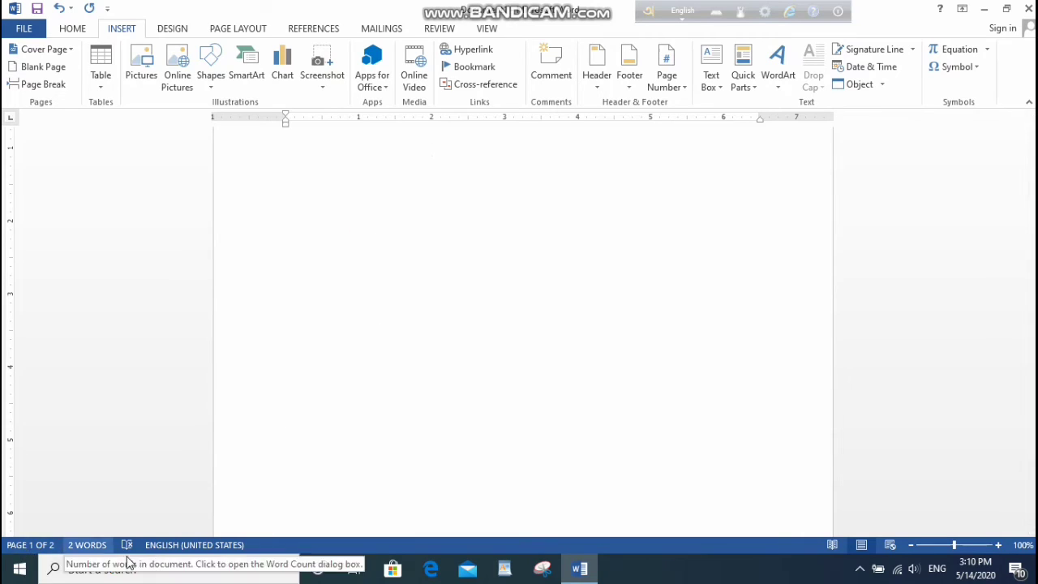
{"action": "scroll", "coordinate": [381, 385], "scroll_direction": "up", "scroll_amount": 3}
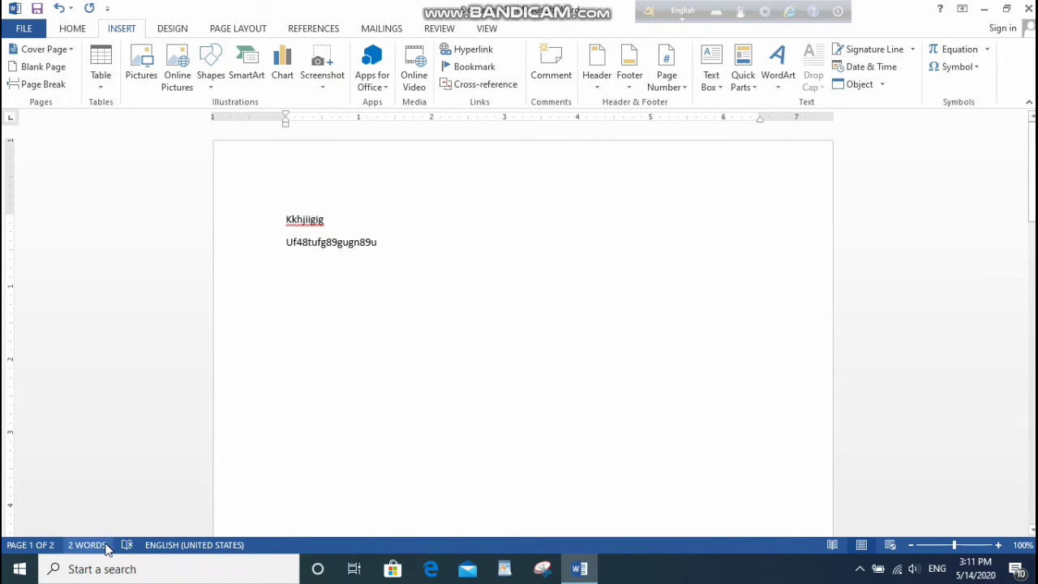
Add a third line reading 'rt' below the second line.
{"action": "left_click", "coordinate": [388, 242]}
{"action": "key", "text": "Return"}
{"action": "type", "text": "r"}
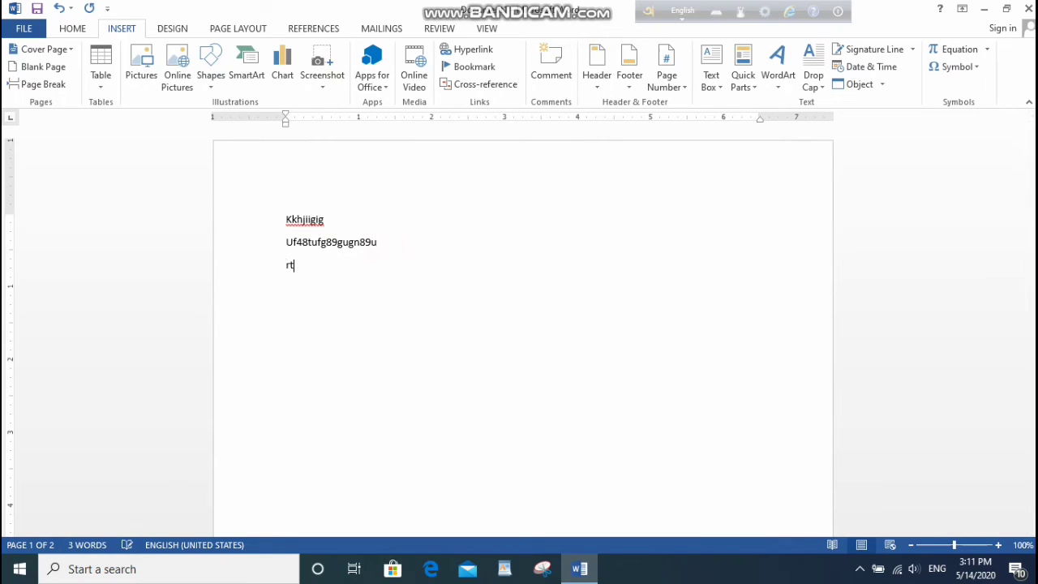
{"action": "type", "text": "t"}
{"action": "left_click", "coordinate": [890, 545]}
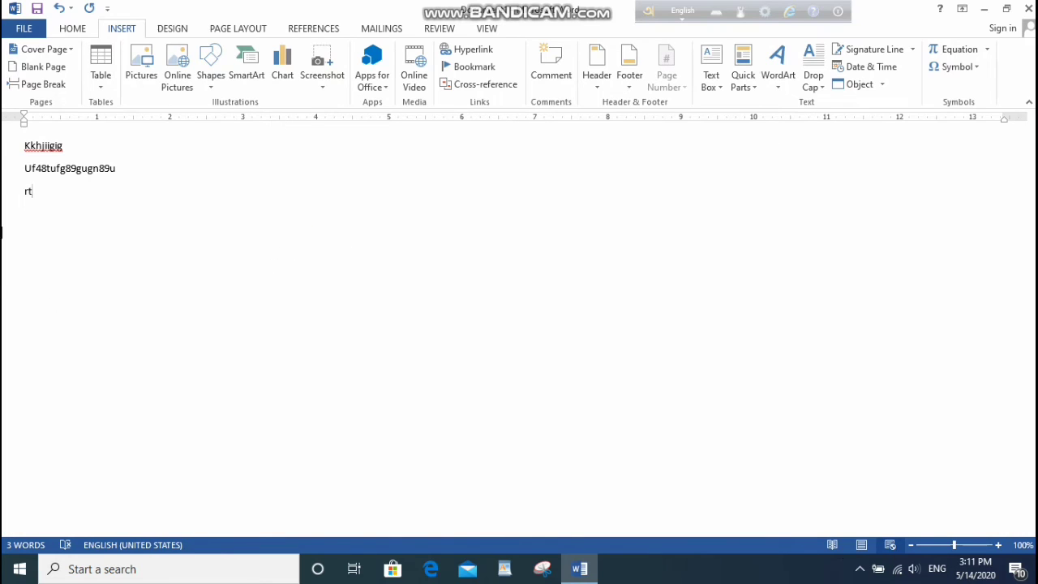
{"action": "left_click", "coordinate": [862, 545]}
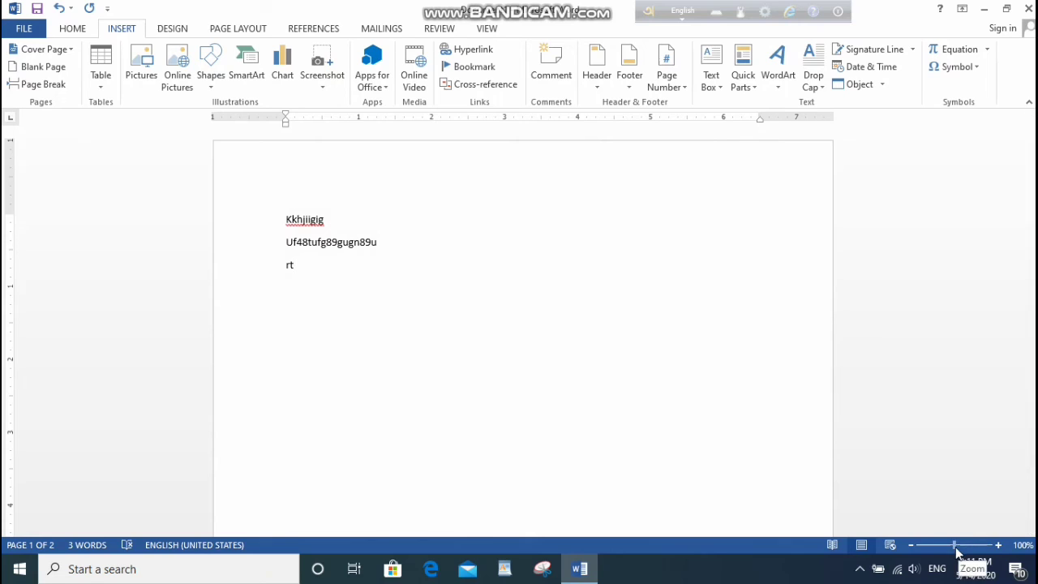
{"action": "mouse_move", "coordinate": [955, 546]}
{"action": "left_mouse_down"}
{"action": "mouse_move", "coordinate": [968, 546]}
{"action": "mouse_move", "coordinate": [955, 546]}
{"action": "left_mouse_up"}
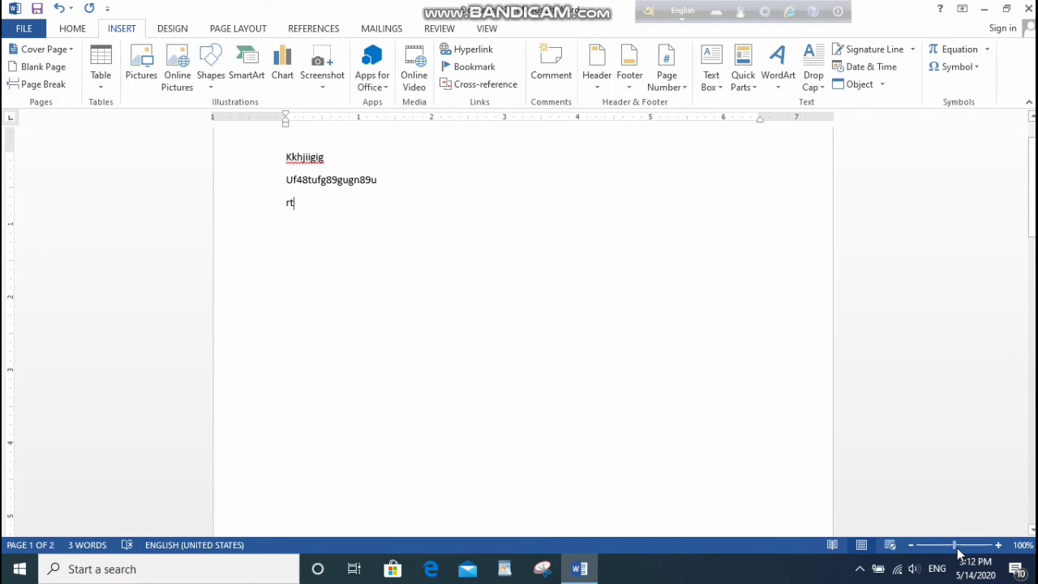
{"action": "mouse_move", "coordinate": [955, 546]}
{"action": "left_mouse_down"}
{"action": "mouse_move", "coordinate": [920, 546]}
{"action": "mouse_move", "coordinate": [954, 546]}
{"action": "left_mouse_up"}
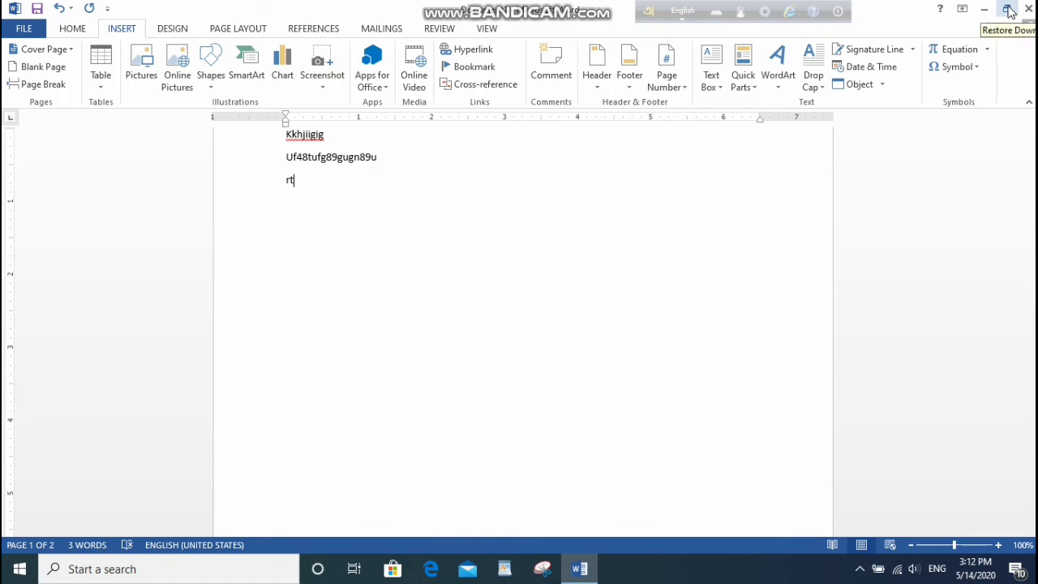
Minimize, restore, resize and re-maximize the Word window, then close Document1 without saving.
{"action": "left_click", "coordinate": [984, 9]}
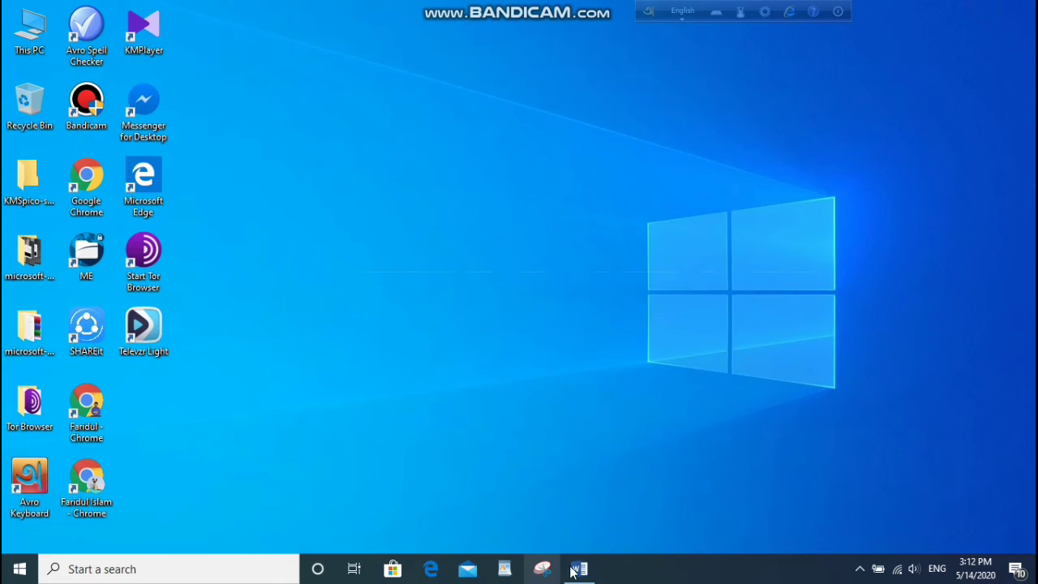
{"action": "left_click", "coordinate": [579, 568]}
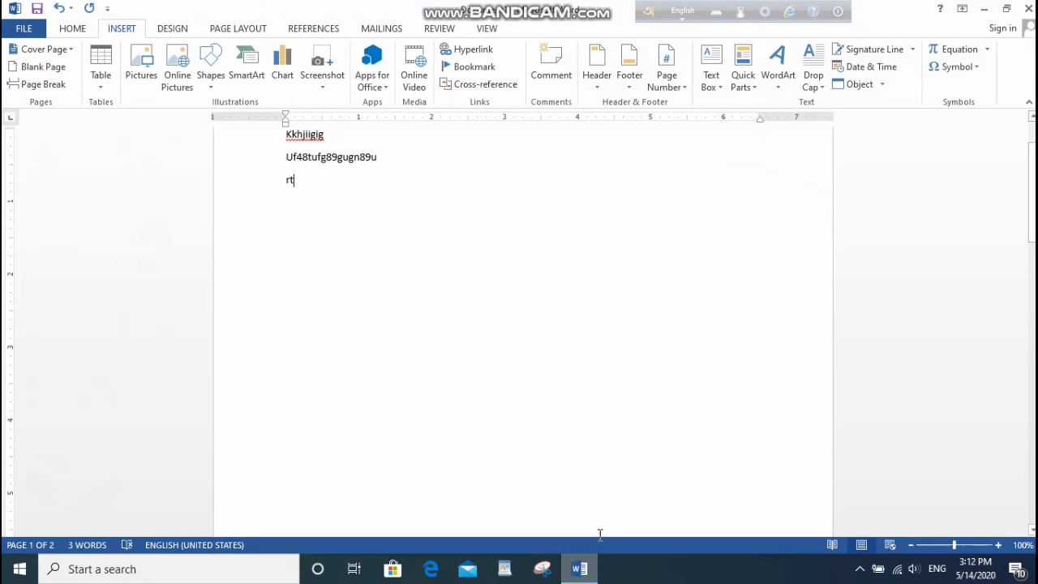
{"action": "left_click", "coordinate": [1007, 9]}
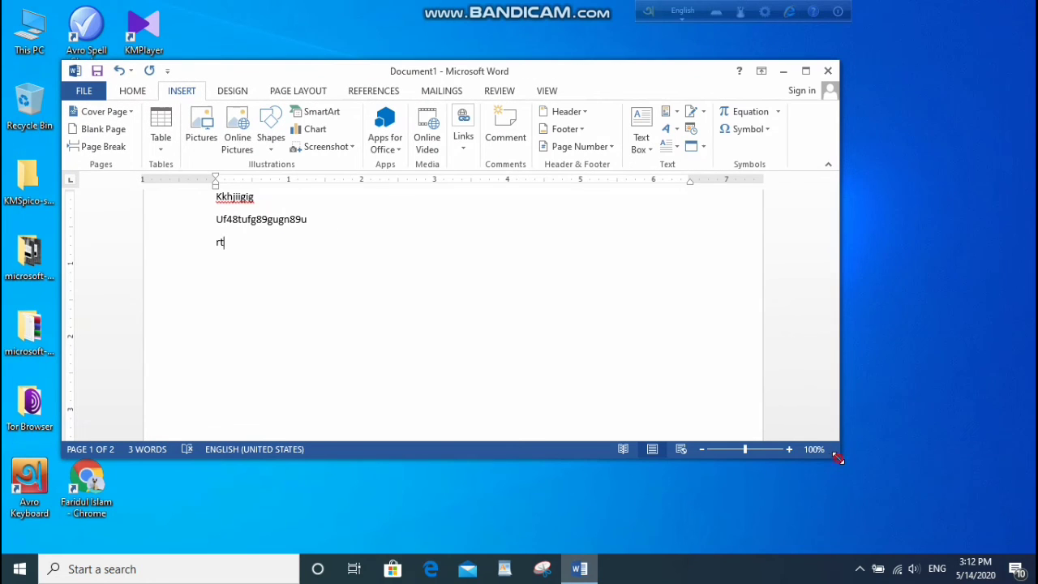
{"action": "left_click_drag", "start_coordinate": [835, 461], "coordinate": [469, 415]}
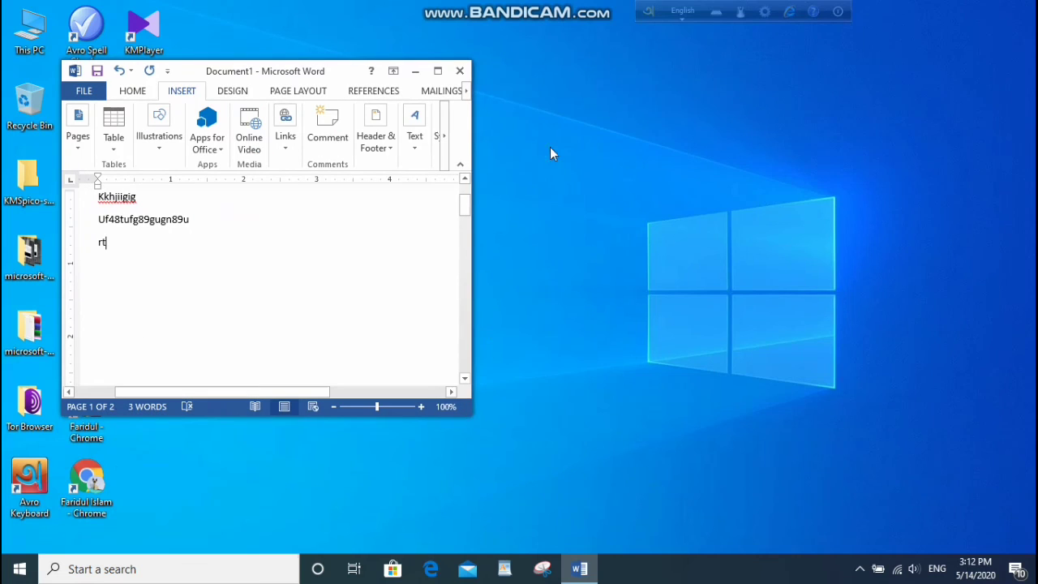
{"action": "left_click", "coordinate": [439, 71]}
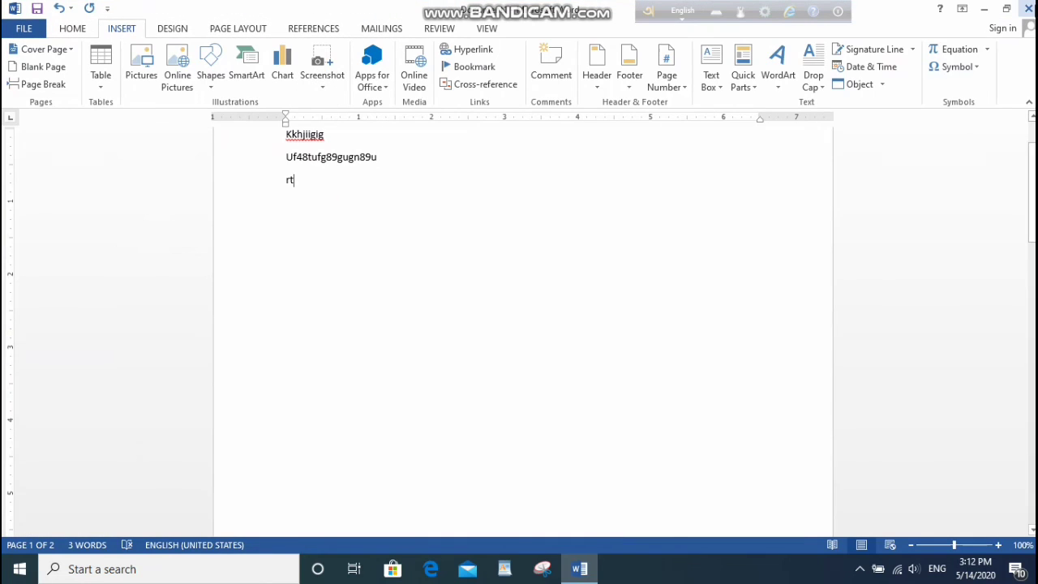
{"action": "left_click", "coordinate": [1028, 8]}
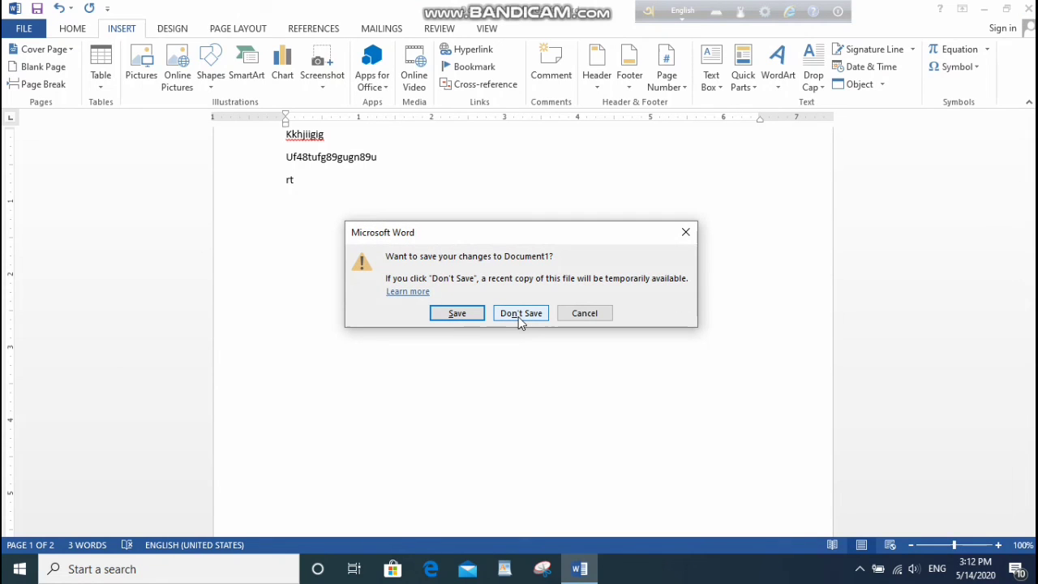
{"action": "left_click", "coordinate": [518, 316]}
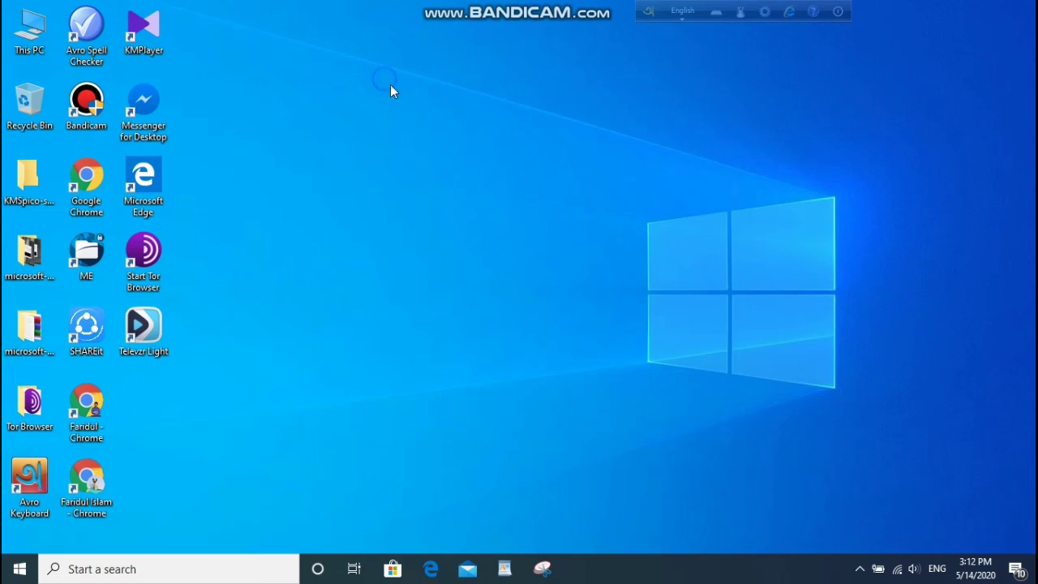
{"action": "right_click", "coordinate": [386, 79]}
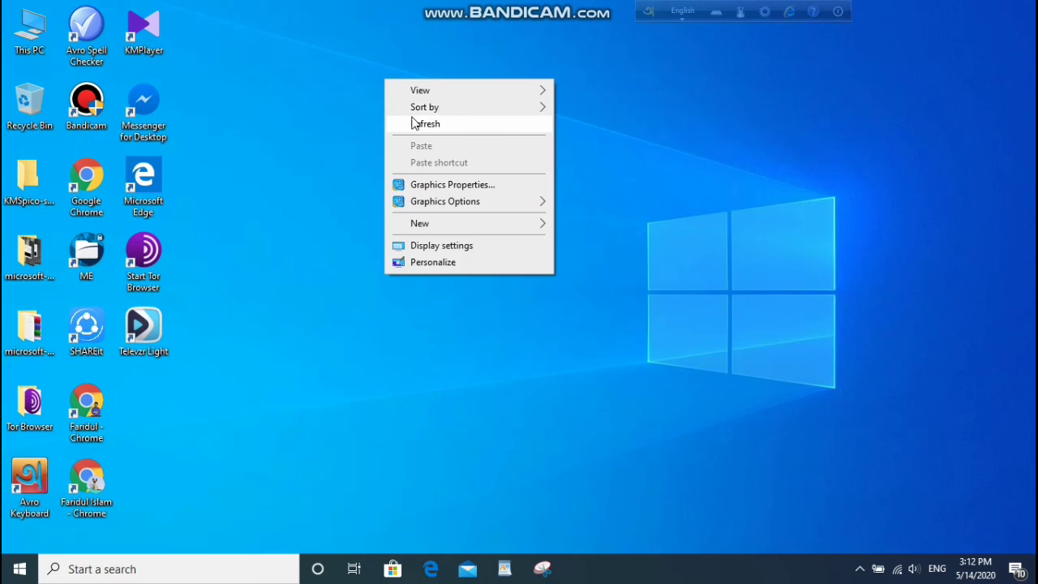
{"action": "left_click", "coordinate": [408, 120]}
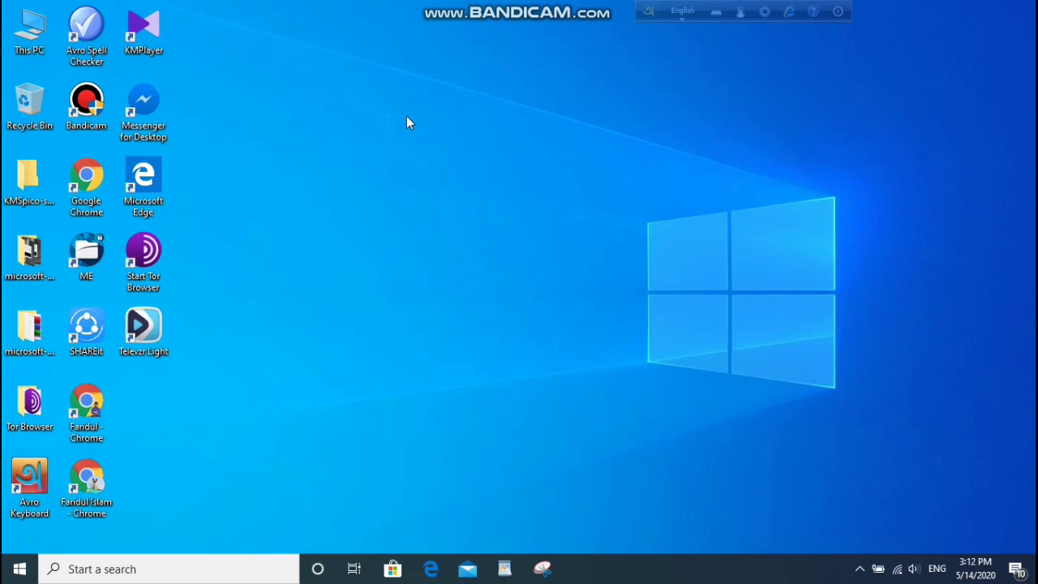